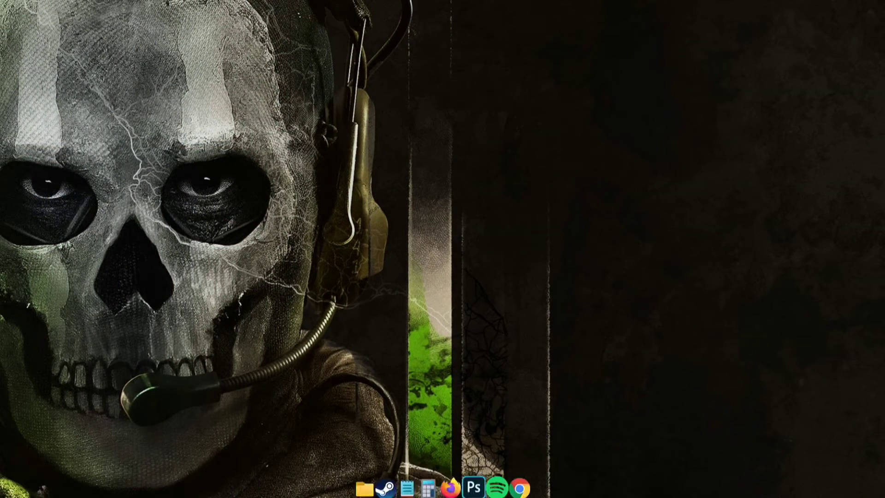
# Step: Open the bandicam design brief JPG from the WORK BRIEF folder in Photoshop
pyautogui.click(474, 468)
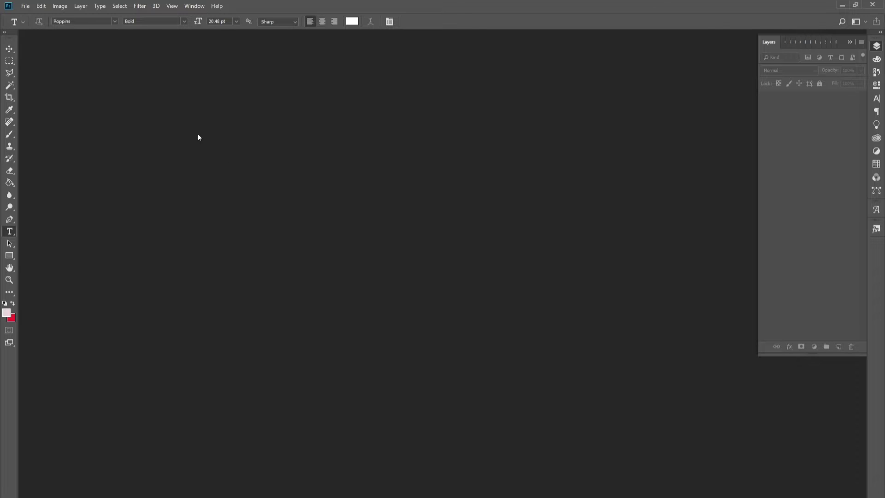
pyautogui.click(25, 6)
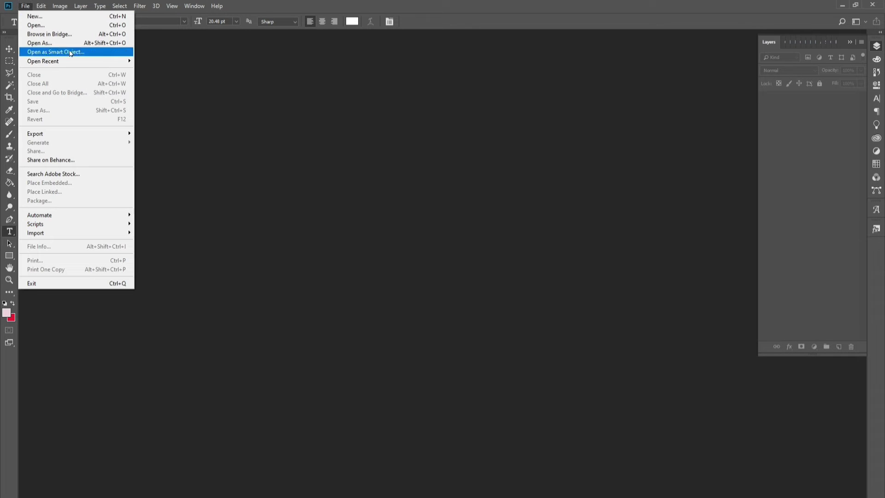
pyautogui.click(60, 25)
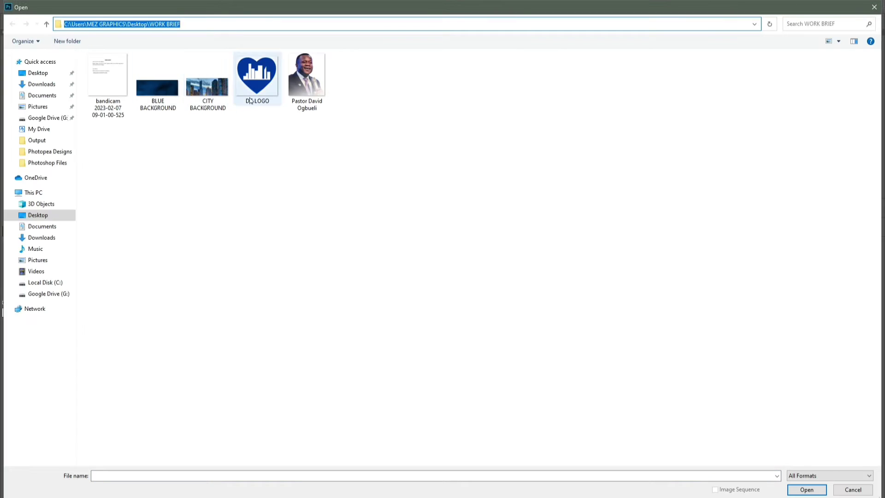
pyautogui.click(117, 77)
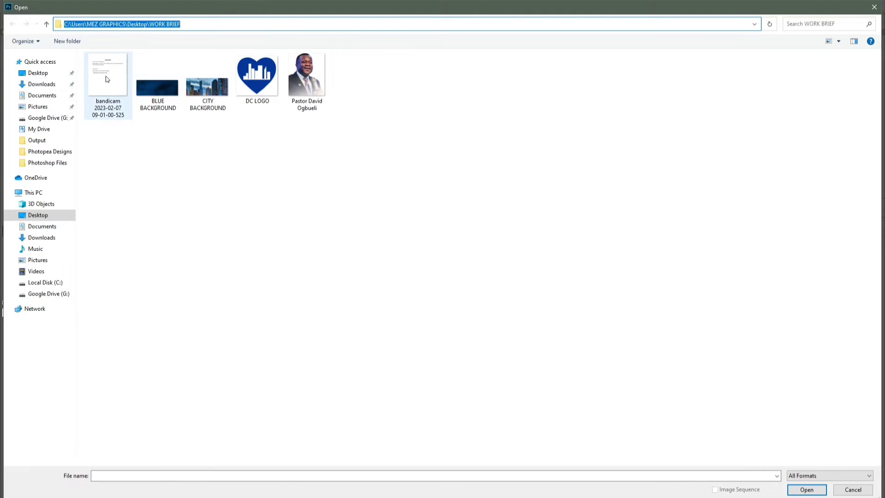
pyautogui.doubleClick(114, 70)
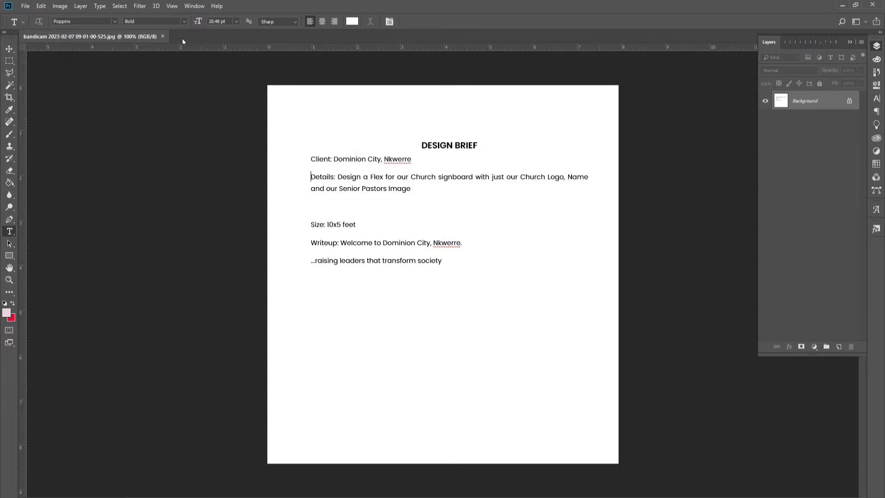
# Step: Set up a new document 10 inches wide by 5 inches high at 300 ppi
pyautogui.click(27, 7)
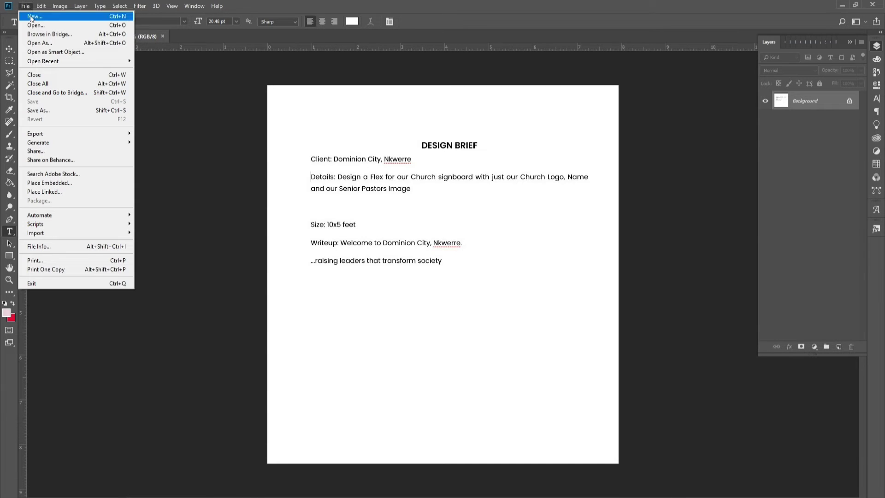
pyautogui.click(32, 17)
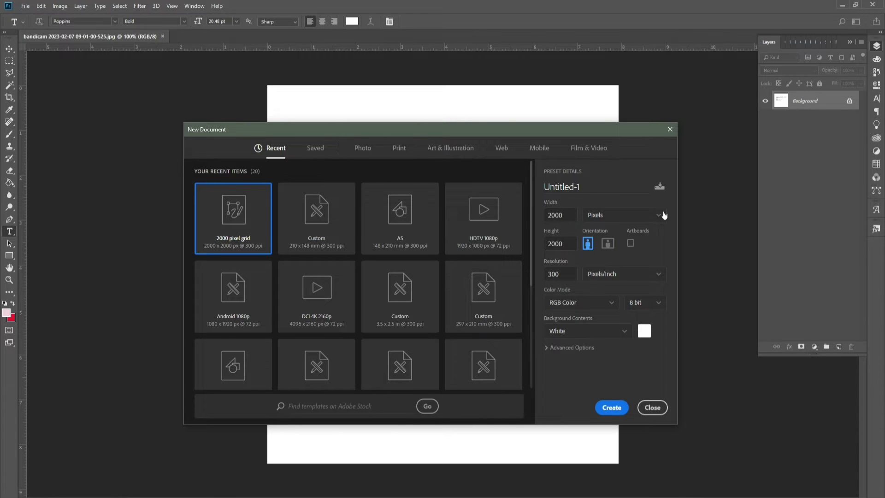
pyautogui.click(629, 215)
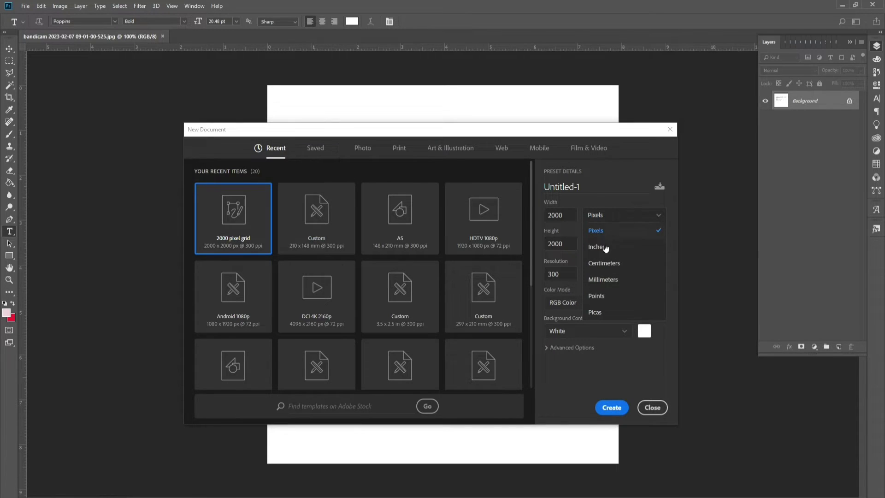
pyautogui.click(602, 257)
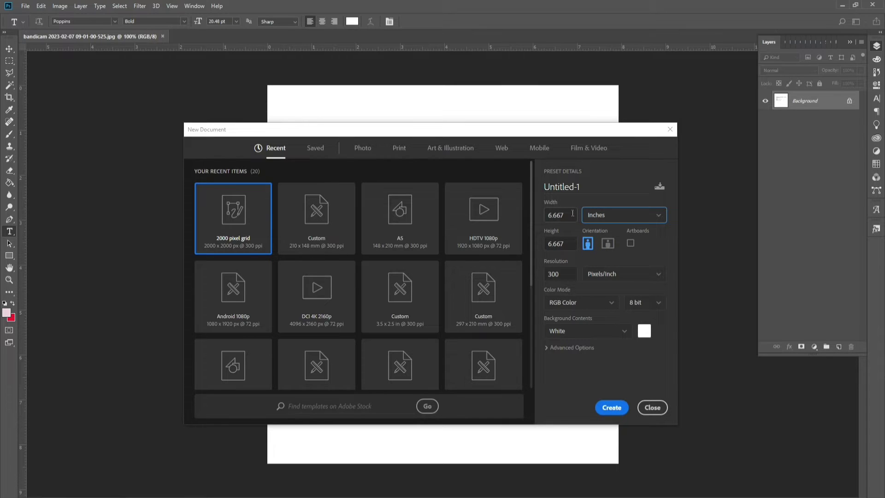
pyautogui.click(572, 213)
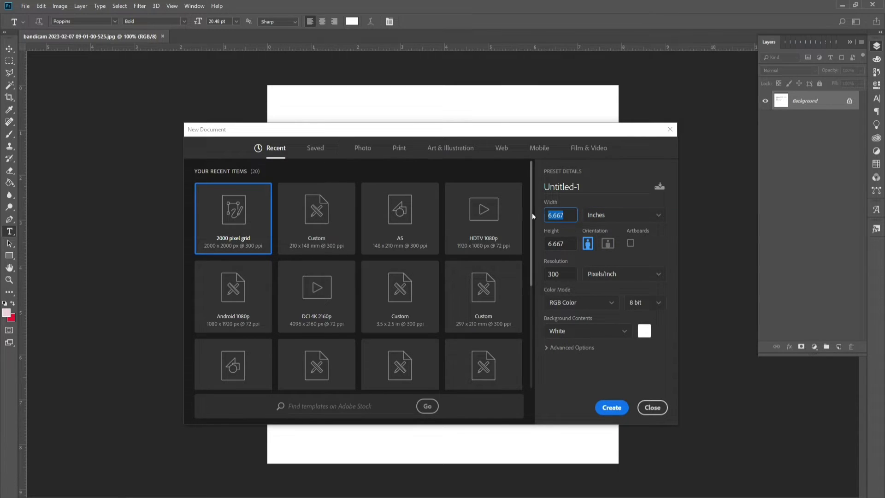
pyautogui.write('10')
pyautogui.press('Tab')
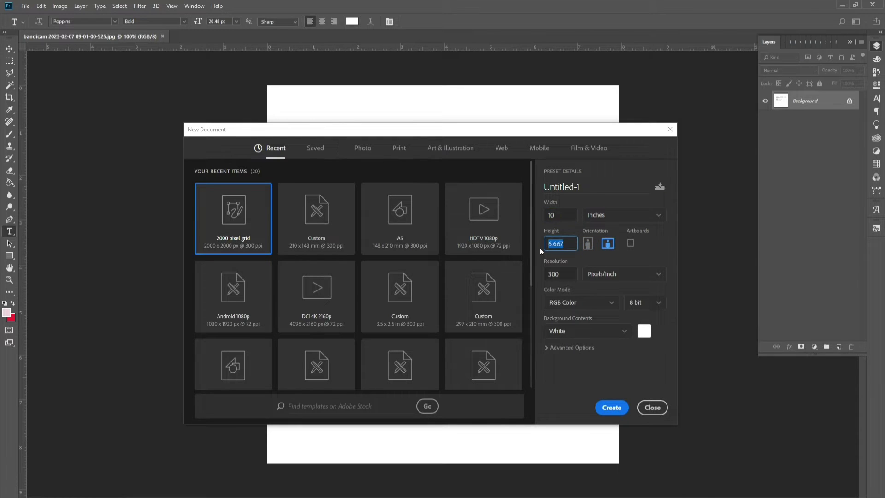
pyautogui.write('5')
pyautogui.moveTo(482, 135); pyautogui.dragTo(458, 367)
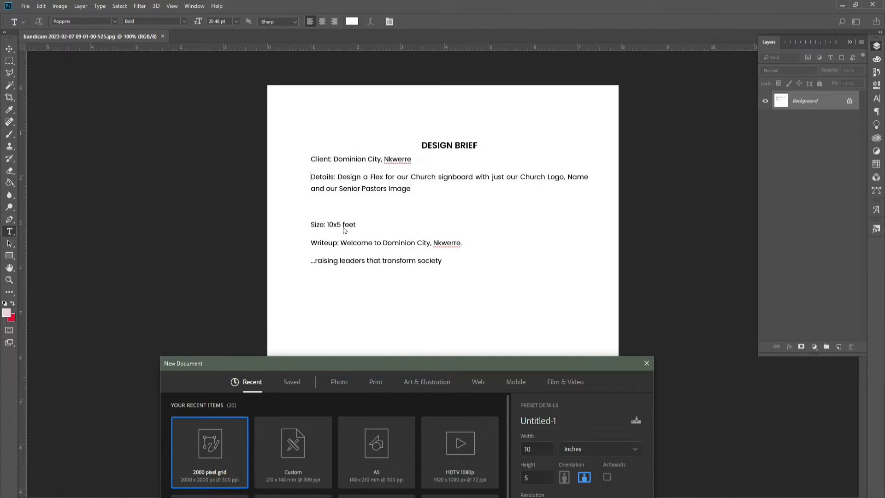
pyautogui.moveTo(428, 363); pyautogui.dragTo(450, 139)
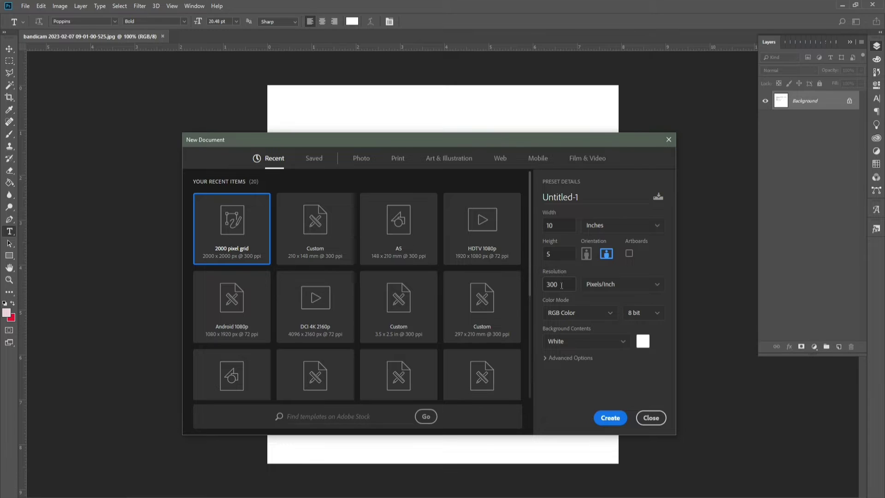
# Step: Create the 10 × 5 inch document and set the city background fill to 40%
pyautogui.click(612, 418)
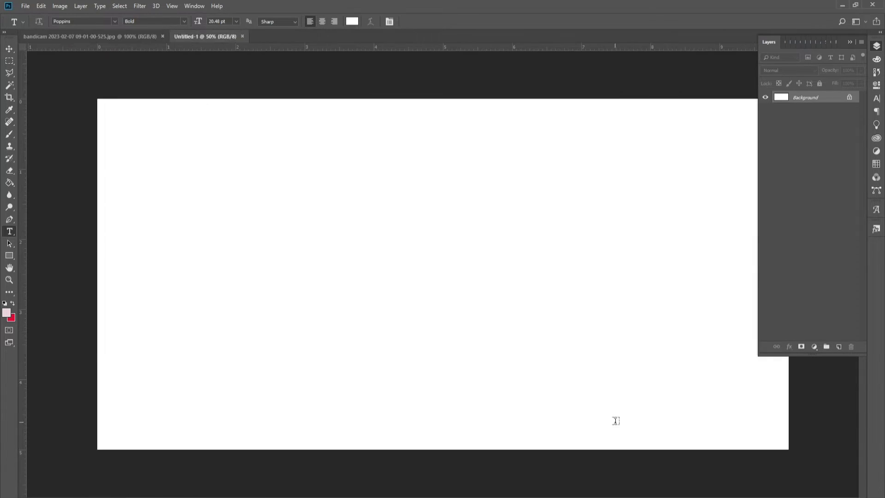
pyautogui.press('v')
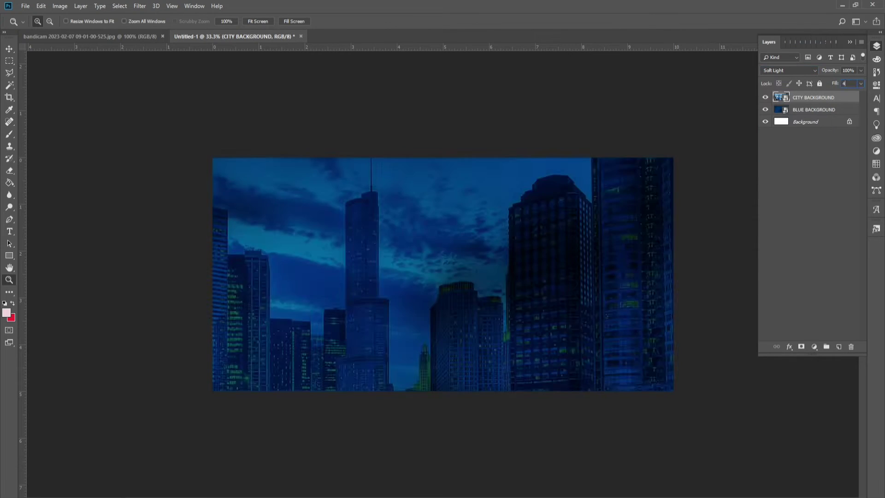
pyautogui.write('0')
pyautogui.press('Return')
# Step: Add the two-line title 'DOMINION CITY' / 'NKWERRE' and enlarge it on the banner
pyautogui.click(9, 231)
pyautogui.click(293, 257)
pyautogui.write('DOMINION CITY')
pyautogui.press('Return')
pyautogui.write('NKWERRE')
pyautogui.hotkey('ctrl', 'a')
pyautogui.click(423, 21)
pyautogui.hotkey('ctrl', 't')
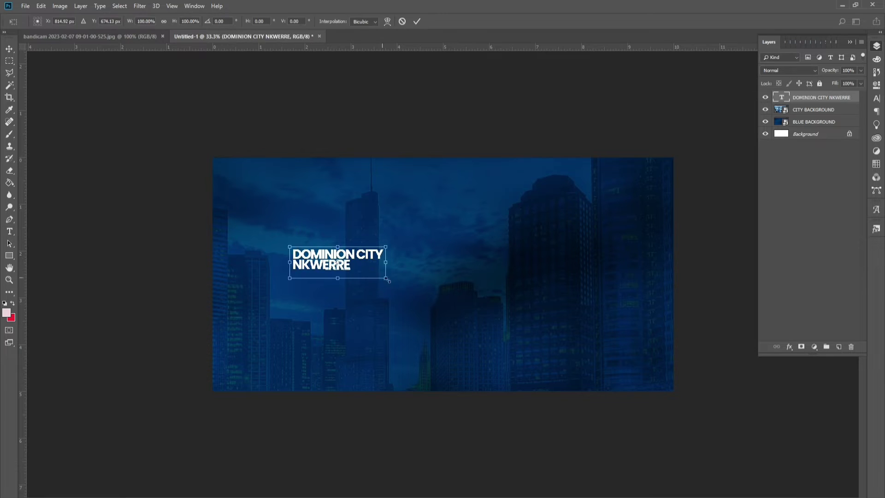
pyautogui.moveTo(420, 282); pyautogui.dragTo(593, 350)
pyautogui.press('Return')
pyautogui.click(230, 21)
# Step: Duplicate the title into the tagline '...raising leaders that tran…' in Medium, 11 pt, tracking 500
pyautogui.hotkey('ctrl', 'j')
pyautogui.press('t')
pyautogui.click(488, 295)
pyautogui.press('Return')
pyautogui.write('...raising leaders that tran')
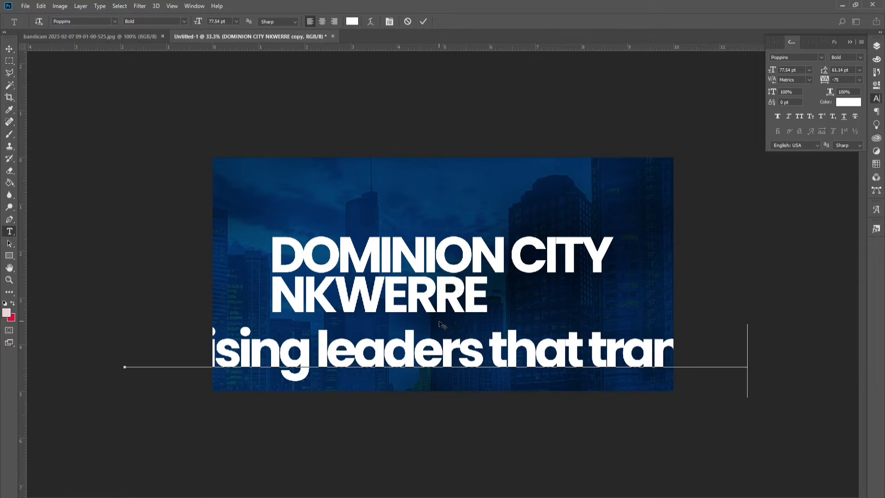
pyautogui.hotkey('shift', 'Home')
pyautogui.click(183, 21)
pyautogui.click(152, 86)
pyautogui.click(809, 70)
pyautogui.click(793, 116)
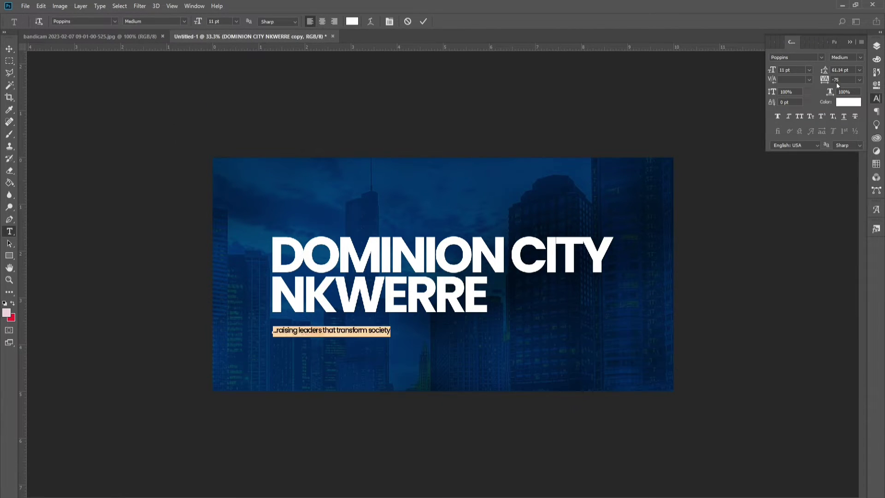
pyautogui.moveTo(824, 80); pyautogui.dragTo(843, 79)
pyautogui.click(424, 24)
# Step: Move a title copy upward and retype it as 'WELCOME TO'
pyautogui.press('v')
pyautogui.hotkey('ctrl', '-')
pyautogui.moveTo(403, 276); pyautogui.dragTo(415, 224)
pyautogui.doubleClick(414, 223)
pyautogui.hotkey('ctrl', 'a')
pyautogui.write('WELCOME TO')
pyautogui.hotkey('ctrl', 'a')
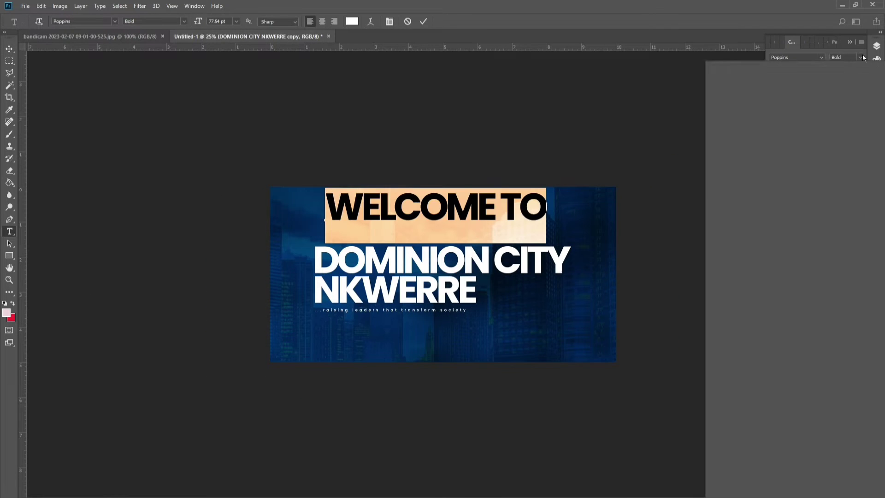
# Step: Give 'WELCOME TO' 1000 tracking, a smaller size, and place it above DOMINION CITY
pyautogui.click(843, 79)
pyautogui.write('1000')
pyautogui.press('Return')
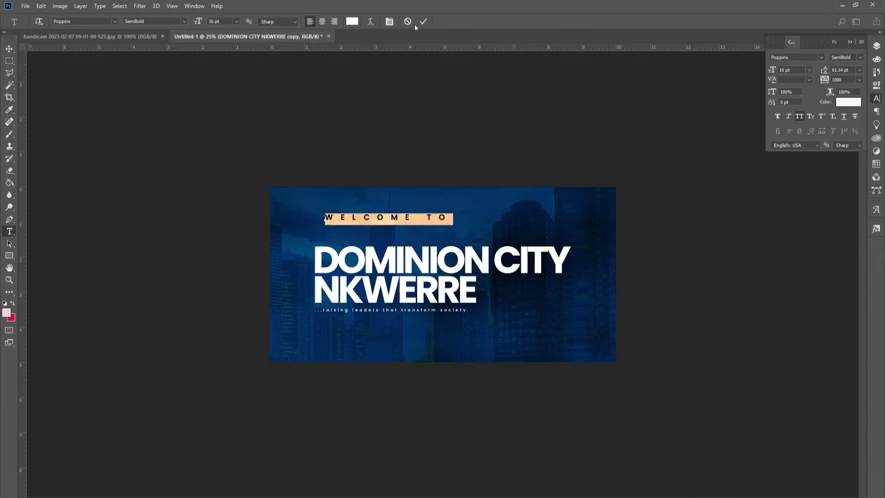
pyautogui.click(423, 21)
pyautogui.press('v')
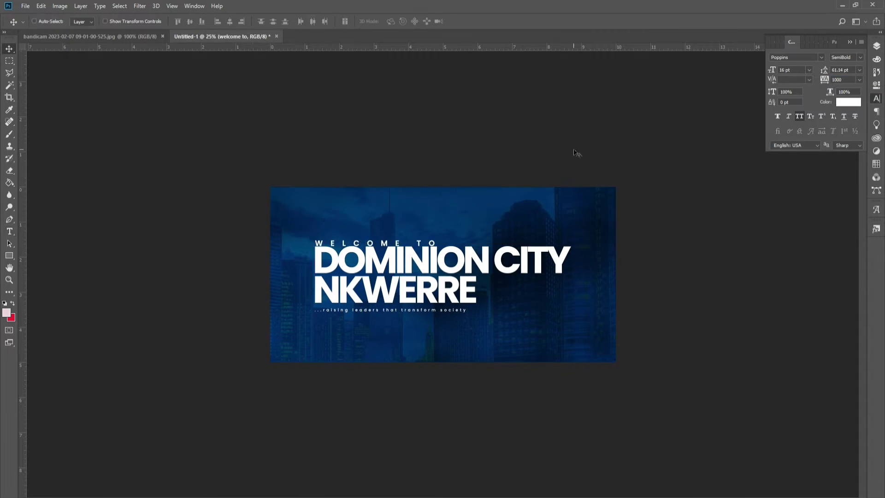
pyautogui.moveTo(431, 193); pyautogui.dragTo(420, 240)
pyautogui.hotkey('ctrl', '+')
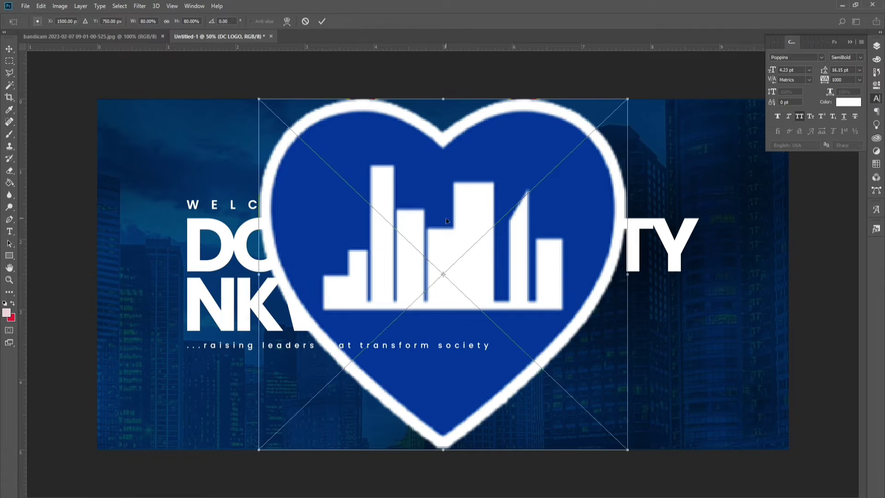
# Step: Set the Dominion City logo text to Medium weight and group the headline and logo layers
pyautogui.press('Return')
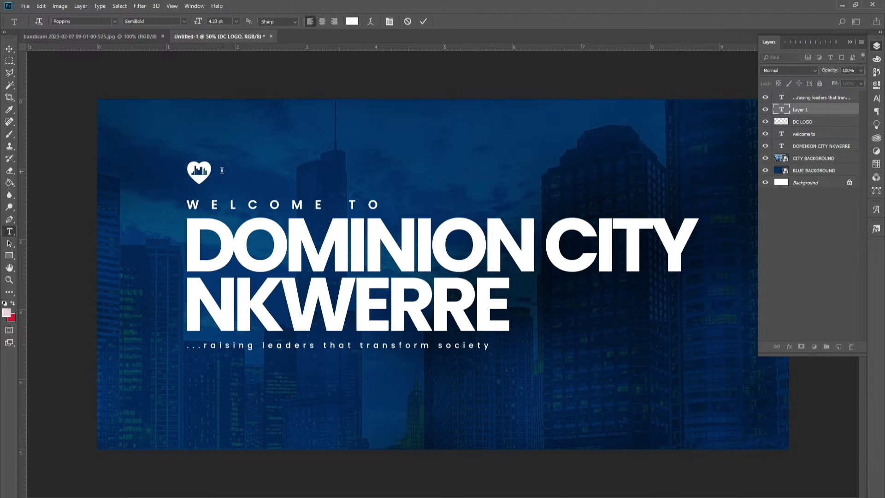
pyautogui.hotkey('ctrl', 'a')
pyautogui.click(155, 21)
pyautogui.click(152, 90)
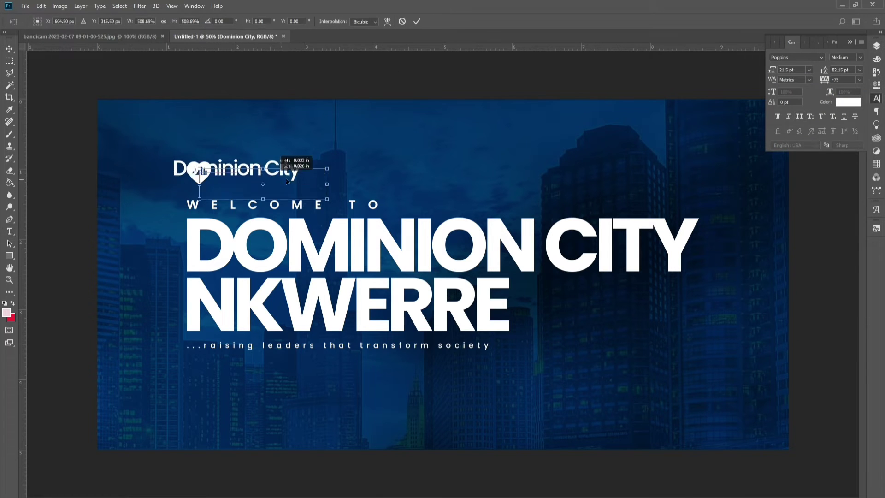
pyautogui.press('Escape')
pyautogui.press('F7')
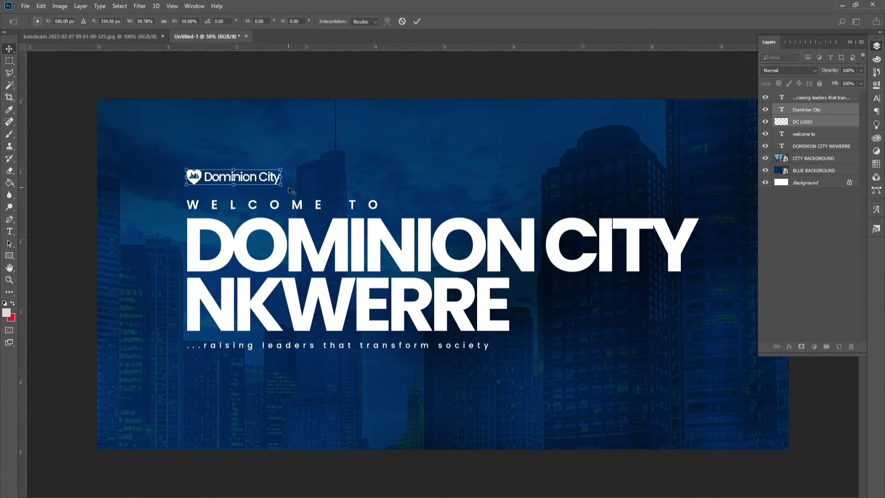
pyautogui.hotkey('ctrl', 'g')
# Step: Enlarge the grouped heading text slightly on the banner
pyautogui.hotkey('ctrl', 'a')
pyautogui.hotkey('ctrl', '-')
pyautogui.hotkey('ctrl', '-')
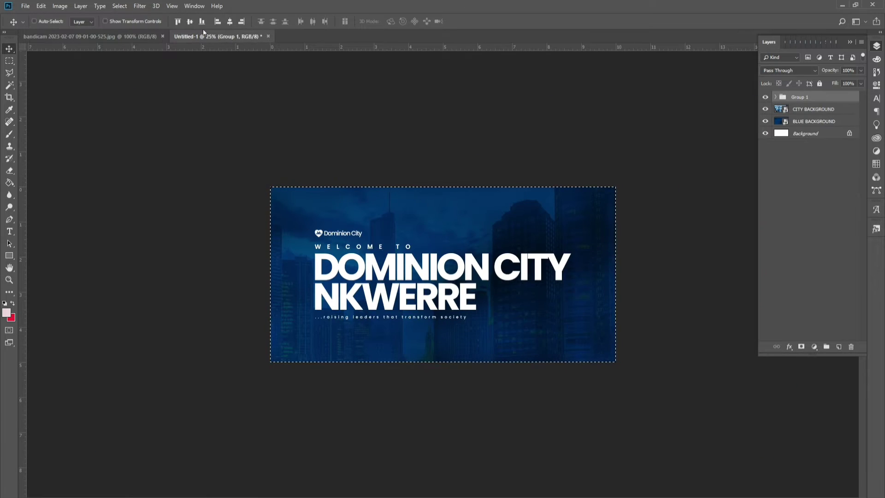
pyautogui.hotkey('ctrl', 't')
pyautogui.moveTo(570, 319); pyautogui.dragTo(594, 325)
pyautogui.press('Return')
# Step: Place the pastor's photo at the banner's right and flip it horizontally
pyautogui.click(26, 5)
pyautogui.click(56, 180)
pyautogui.rightClick(475, 271)
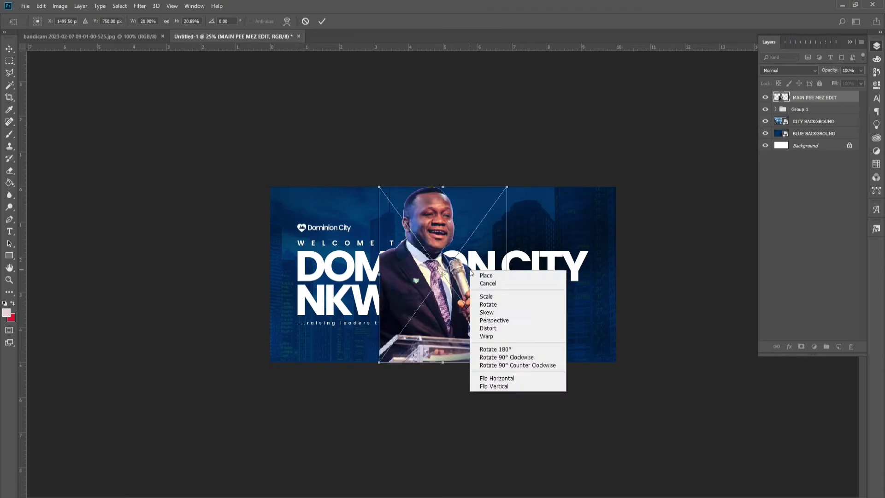
pyautogui.click(493, 377)
pyautogui.press('Return')
# Step: Draw a thin line under the tagline and add the pastor's two-line name caption beside the photo
pyautogui.press('u')
pyautogui.moveTo(369, 341); pyautogui.dragTo(586, 347)
pyautogui.press('t')
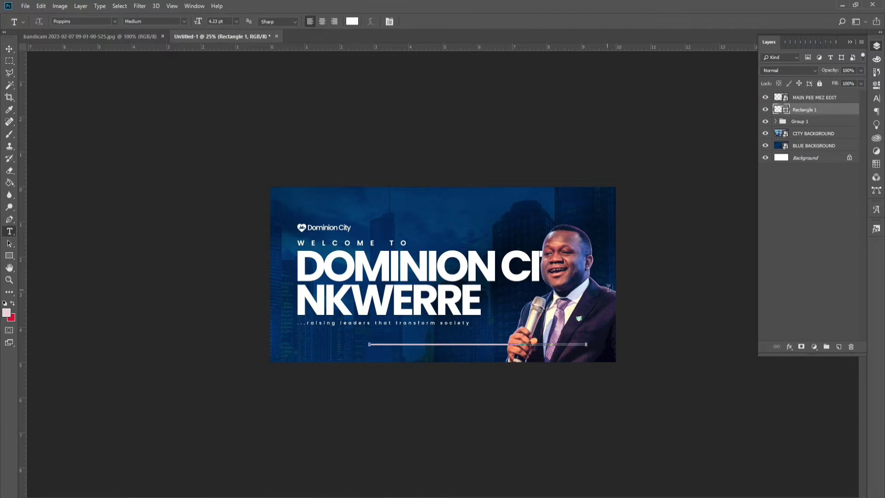
pyautogui.click(582, 333)
pyautogui.hotkey('ctrl', 't')
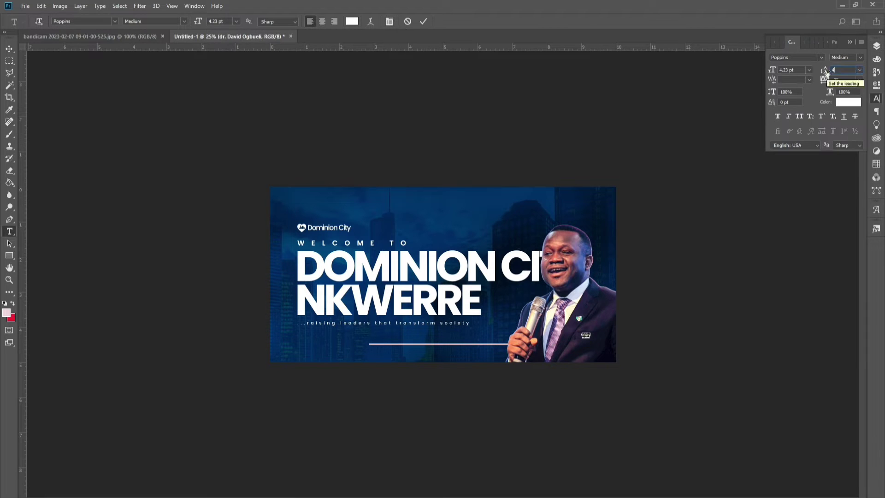
pyautogui.press('Return')
pyautogui.click(9, 48)
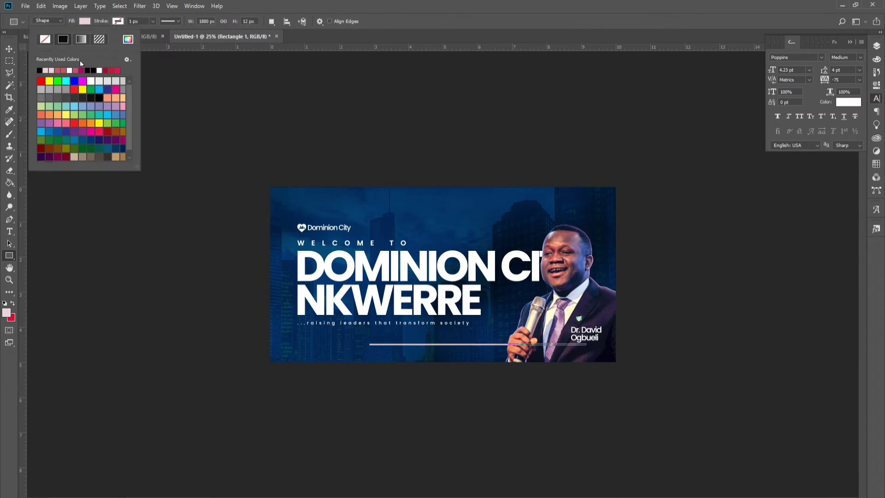
# Step: Edit the thin line layer's embedded contents, resizing its canvas in pixels, and save it
pyautogui.click(876, 46)
pyautogui.rightClick(799, 133)
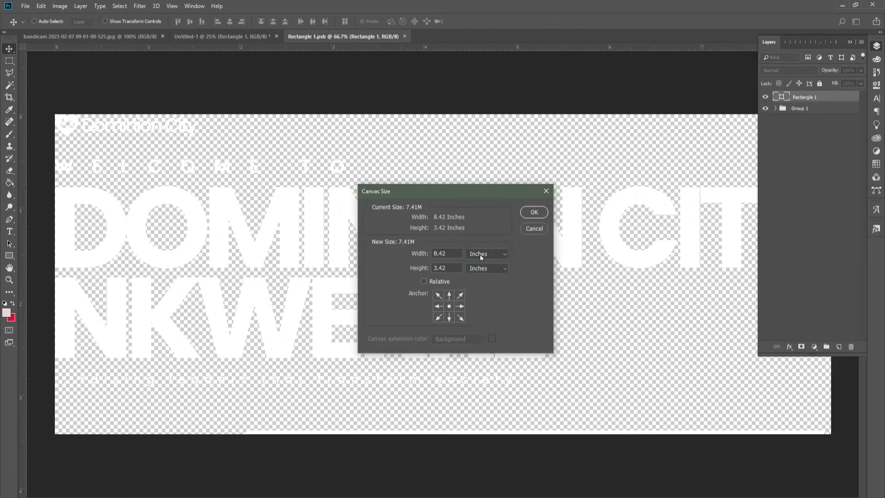
pyautogui.click(482, 253)
pyautogui.click(483, 263)
pyautogui.press('Return')
pyautogui.hotkey('ctrl', 's')
pyautogui.click(221, 36)
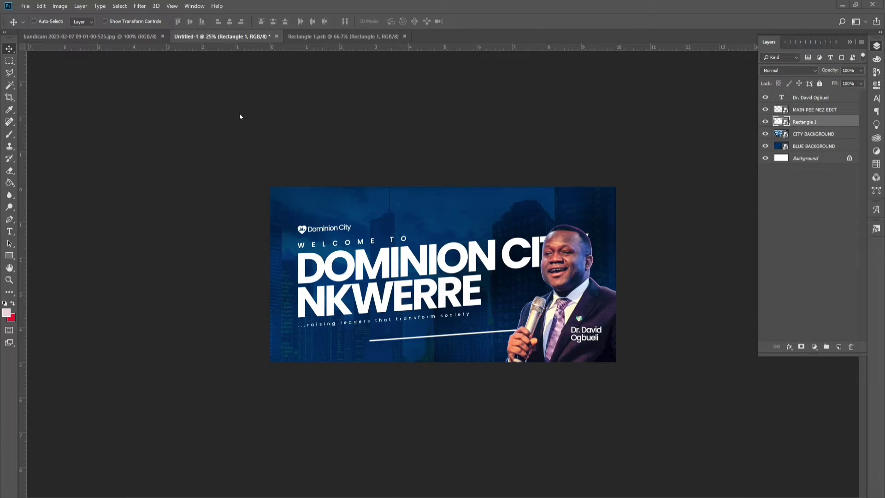
pyautogui.click(114, 36)
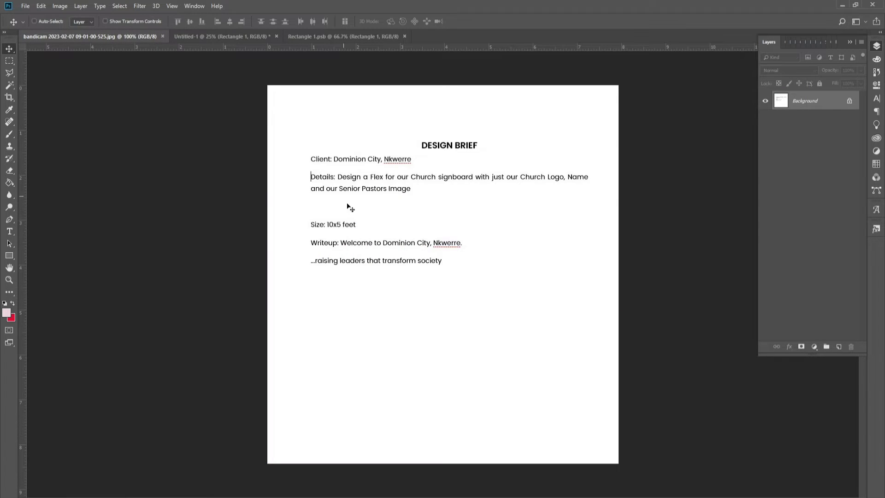
pyautogui.click(240, 37)
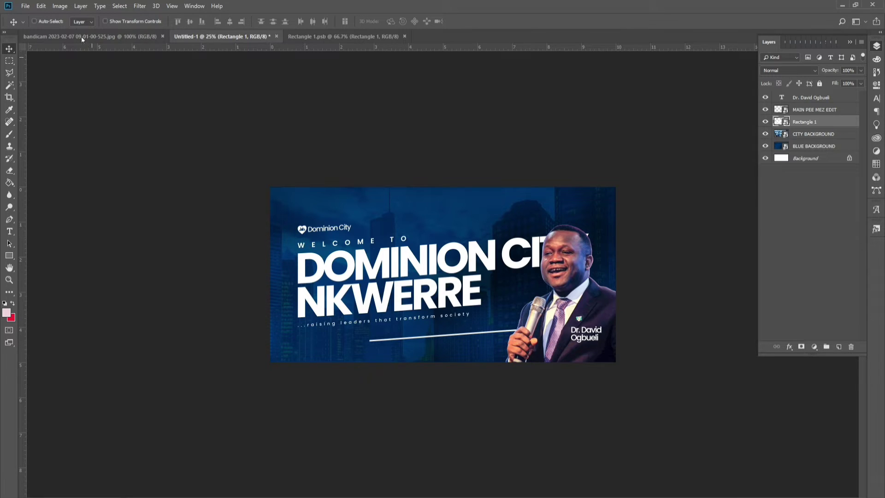
# Step: Switch the banner to CMYK Color mode, flattening the layers and accepting the warning
pyautogui.click(63, 7)
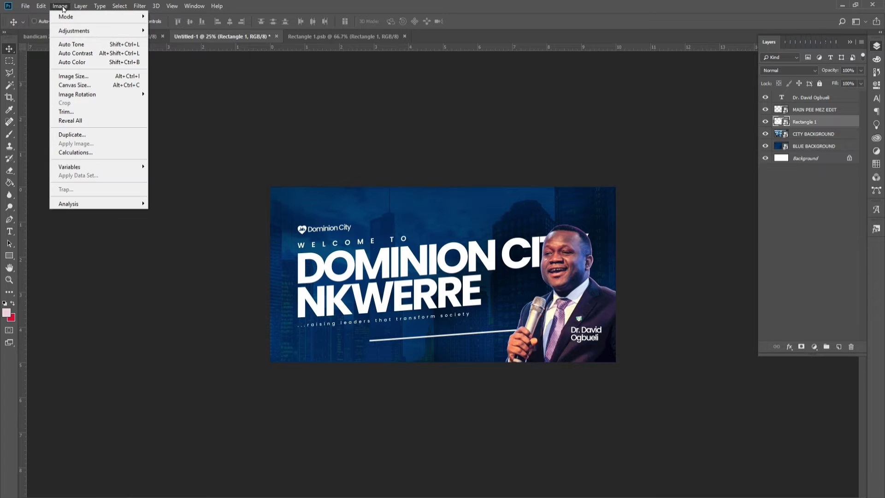
pyautogui.moveTo(65, 16)
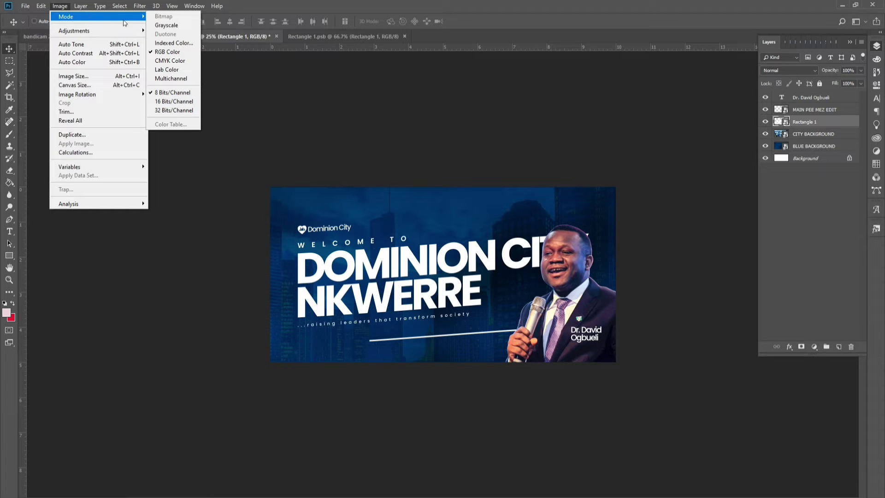
pyautogui.click(166, 61)
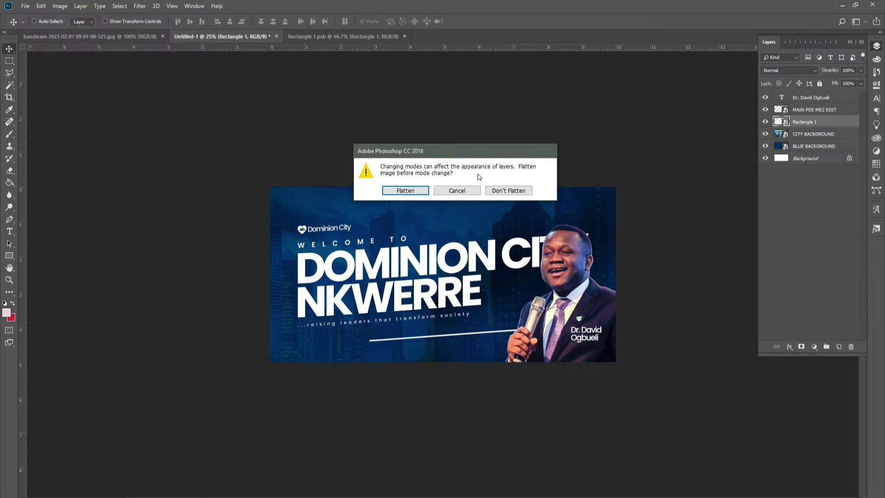
pyautogui.click(423, 193)
pyautogui.click(434, 206)
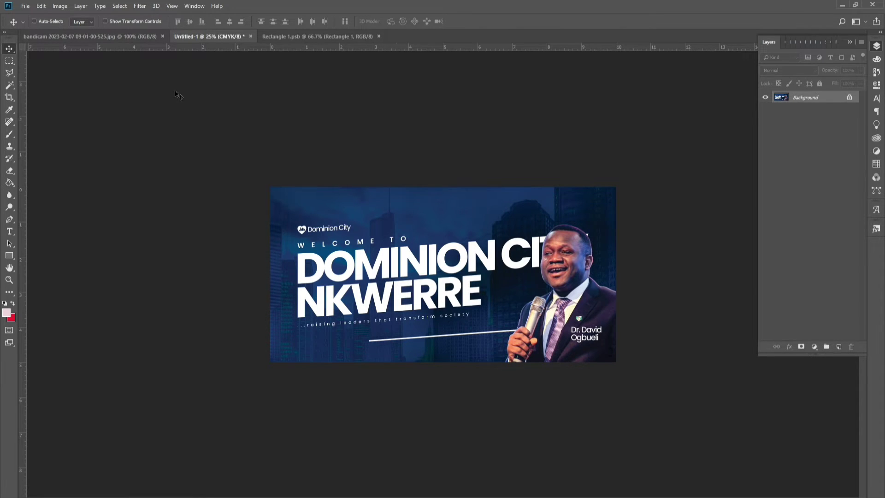
# Step: Change the Image Size resolution from 300 to 800 Pixels/Inch, giving 8000 × 4000 px
pyautogui.click(69, 7)
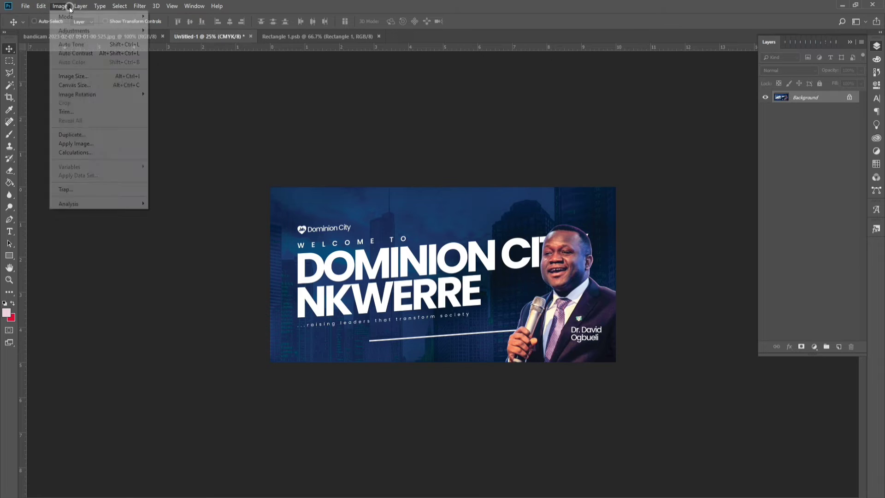
pyautogui.click(83, 76)
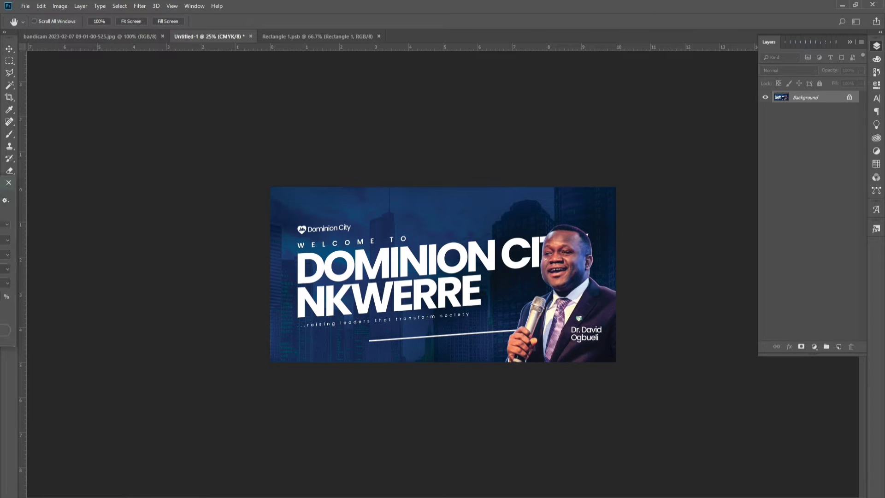
pyautogui.moveTo(18, 181); pyautogui.dragTo(480, 199)
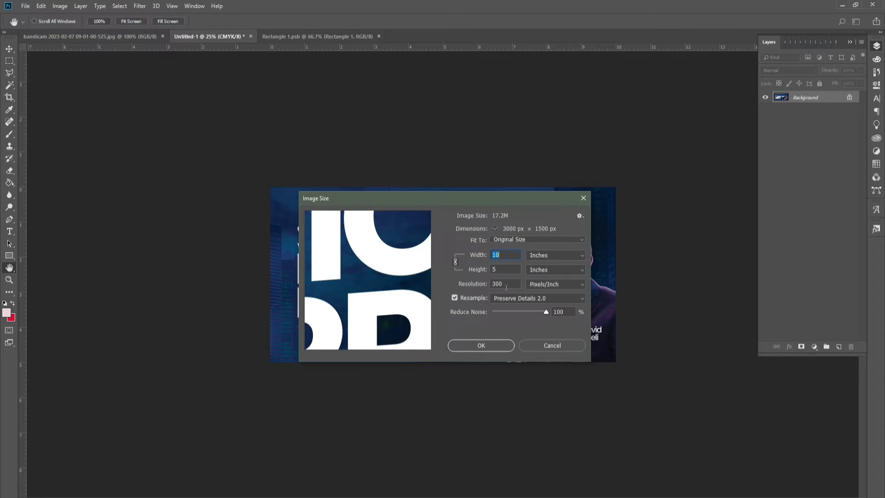
pyautogui.doubleClick(505, 285)
pyautogui.write('800')
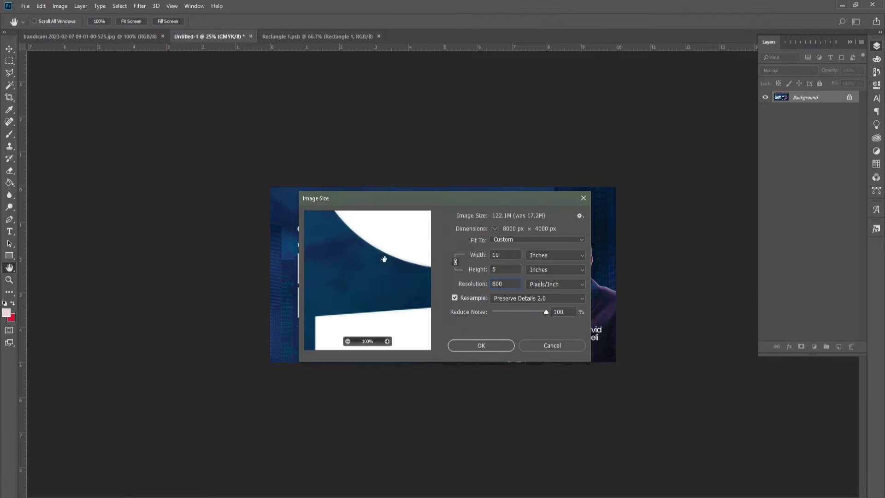
# Step: Pan the Image Size preview and list the Resample methods, with Preserve Details 2.0 current
pyautogui.moveTo(382, 258); pyautogui.dragTo(371, 300)
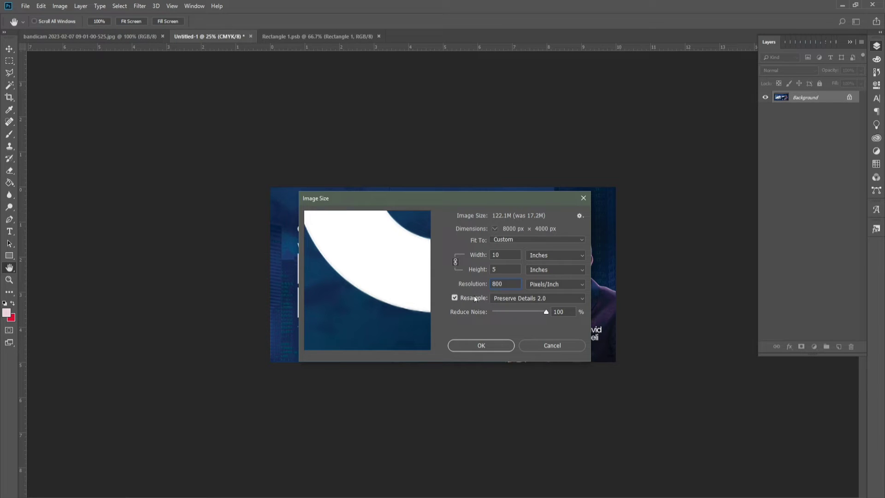
pyautogui.click(511, 298)
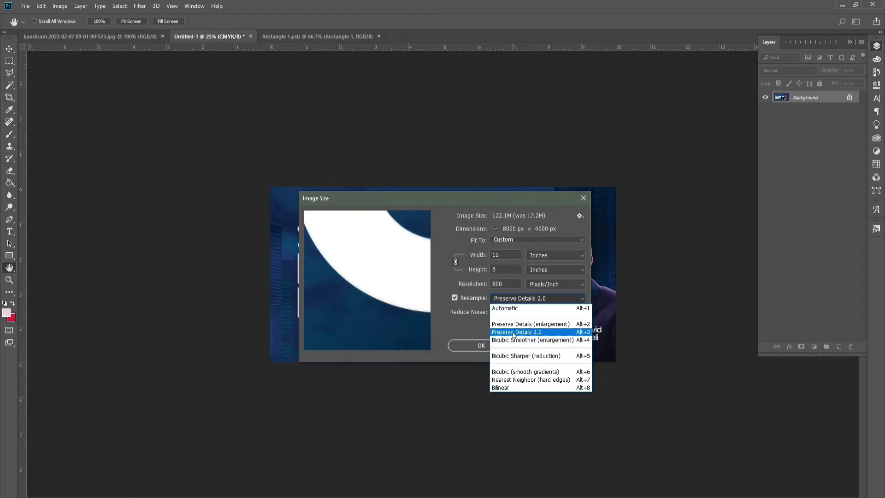
# Step: Keep Preserve Details 2.0, set Reduce Noise to 10, and apply the 800 ppi resize
pyautogui.click(443, 315)
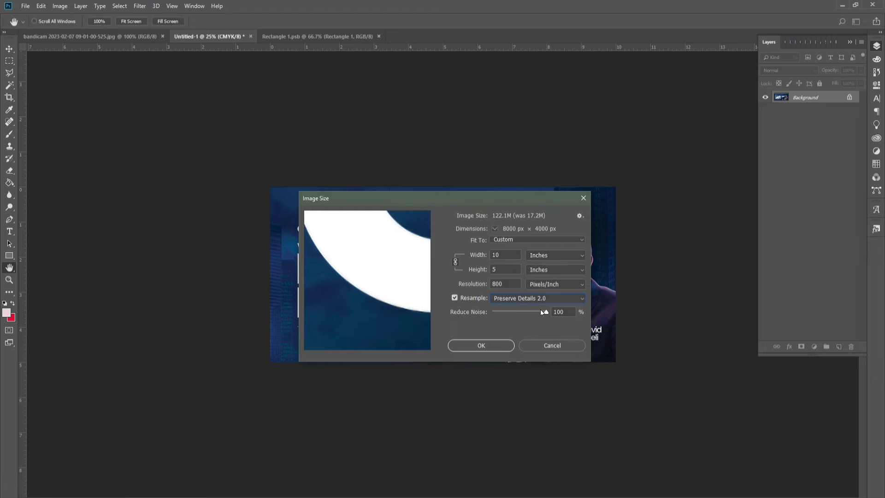
pyautogui.moveTo(544, 312); pyautogui.dragTo(491, 308)
pyautogui.click(387, 342)
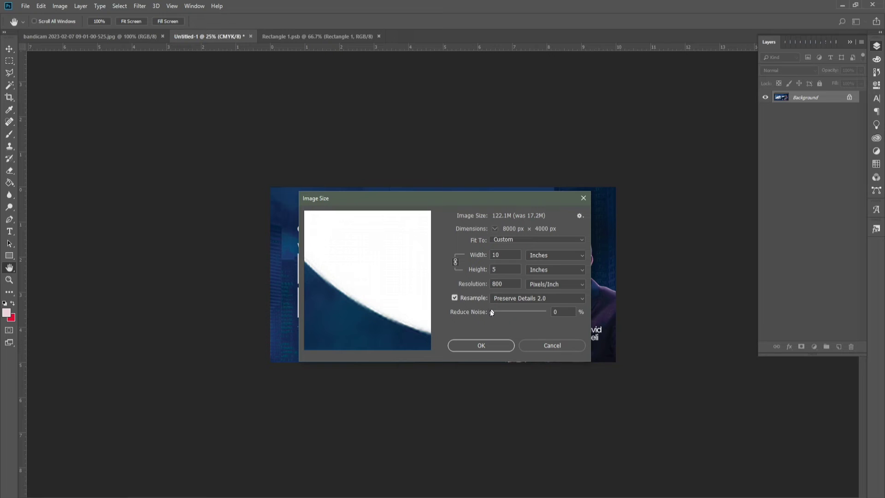
pyautogui.moveTo(491, 312); pyautogui.dragTo(549, 316)
pyautogui.click(475, 345)
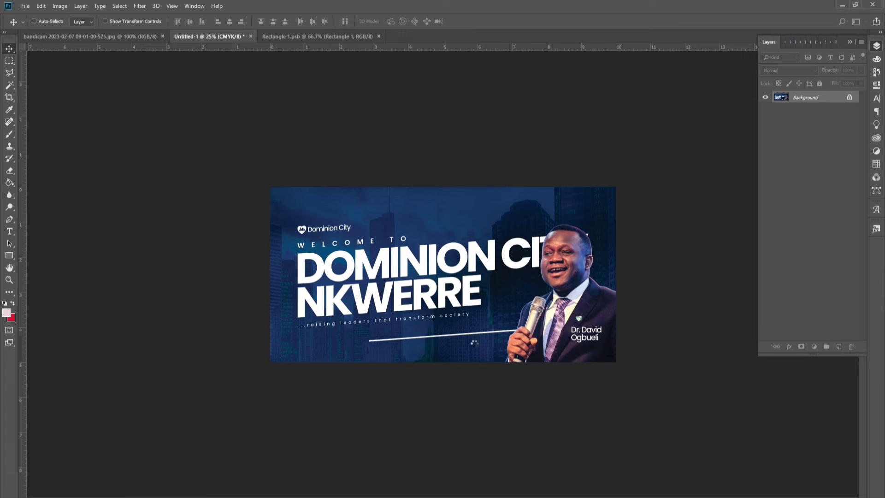
pyautogui.hotkey('ctrl', '+')
pyautogui.hotkey('ctrl', '+')
pyautogui.hotkey('ctrl', '+')
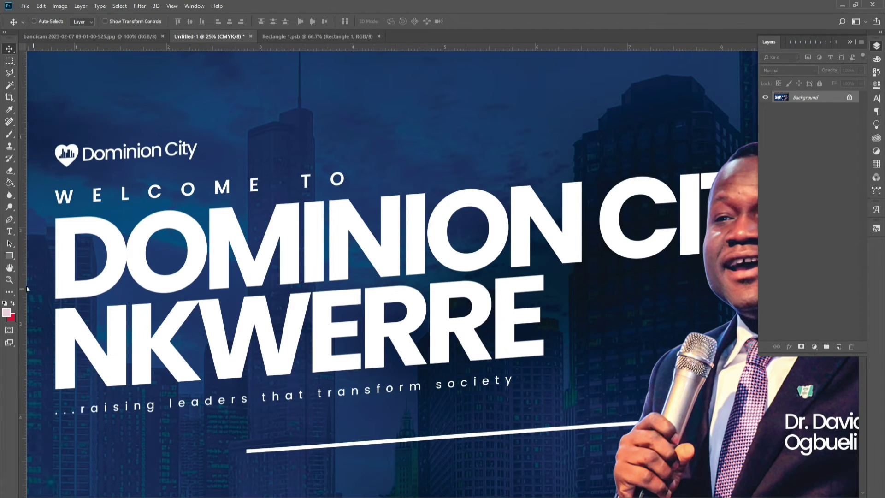
pyautogui.click(9, 280)
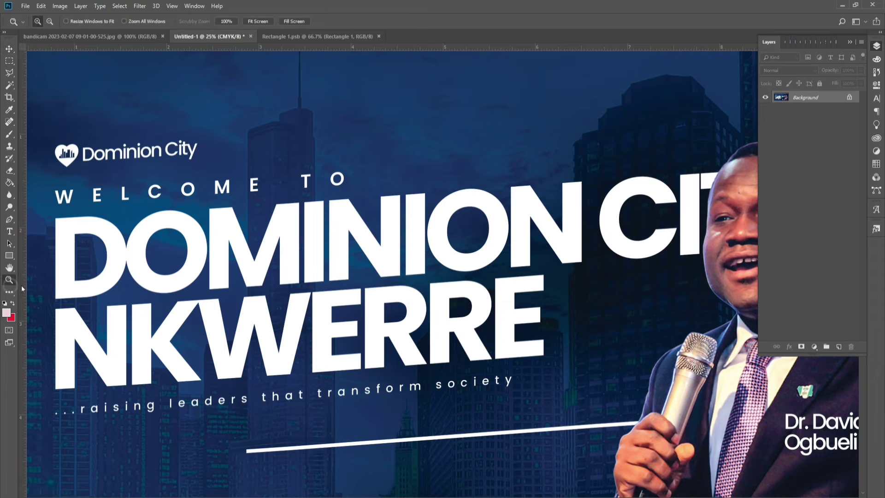
pyautogui.click(165, 270)
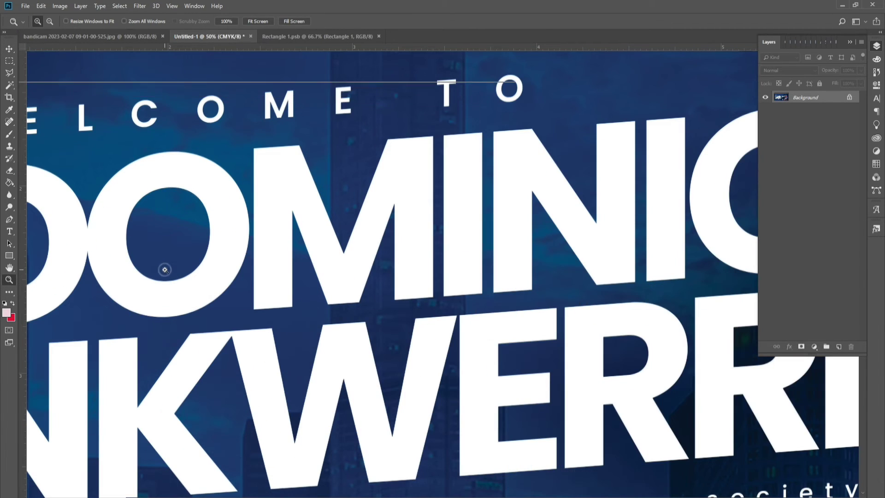
pyautogui.click(164, 269)
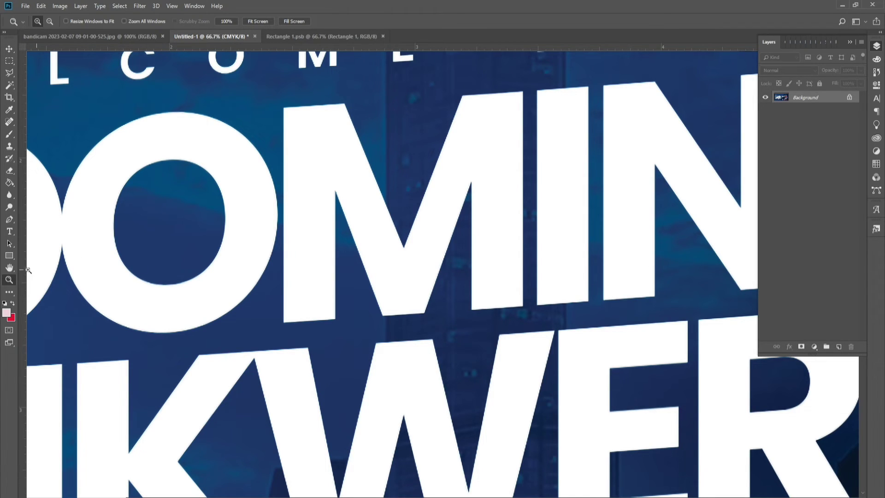
pyautogui.click(9, 267)
pyautogui.moveTo(549, 227); pyautogui.dragTo(221, 247)
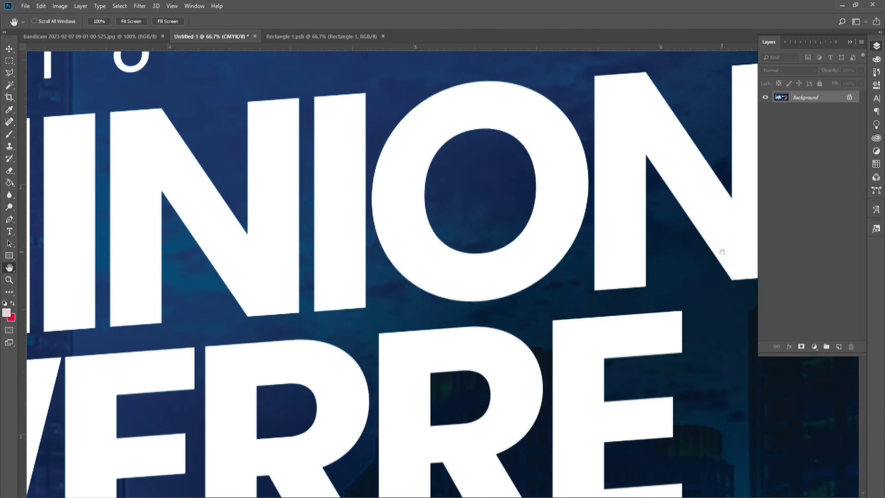
pyautogui.moveTo(464, 248); pyautogui.dragTo(212, 230)
pyautogui.moveTo(725, 199); pyautogui.dragTo(441, 210)
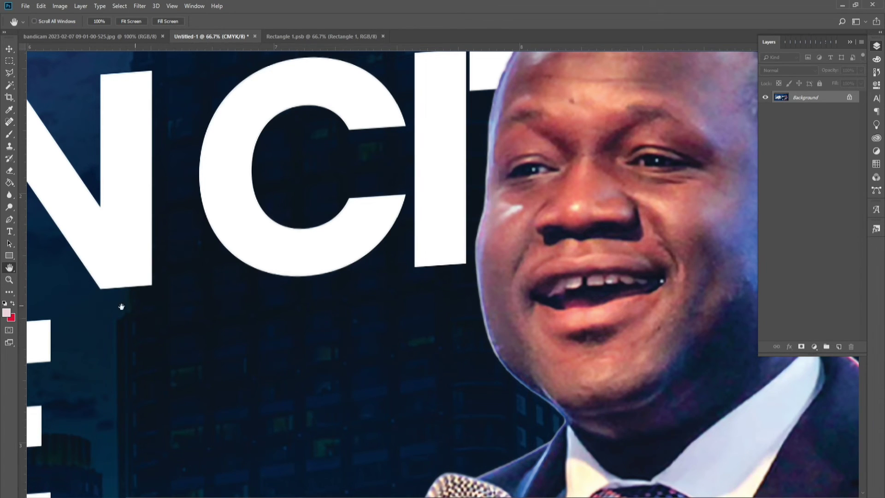
pyautogui.click(10, 279)
pyautogui.click(494, 291)
pyautogui.keyDown('alt'); pyautogui.click(494, 291); pyautogui.keyUp('alt')
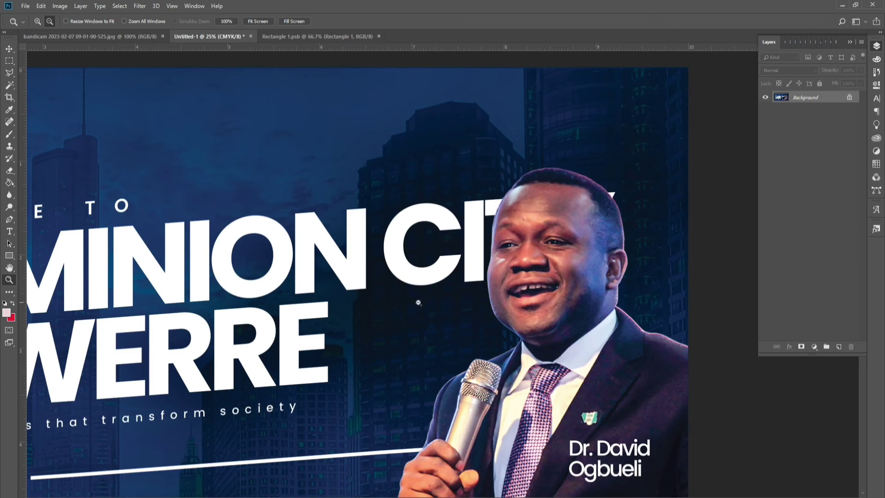
pyautogui.keyDown('alt'); pyautogui.click(375, 303); pyautogui.keyUp('alt')
pyautogui.keyDown('alt'); pyautogui.click(259, 326); pyautogui.keyUp('alt')
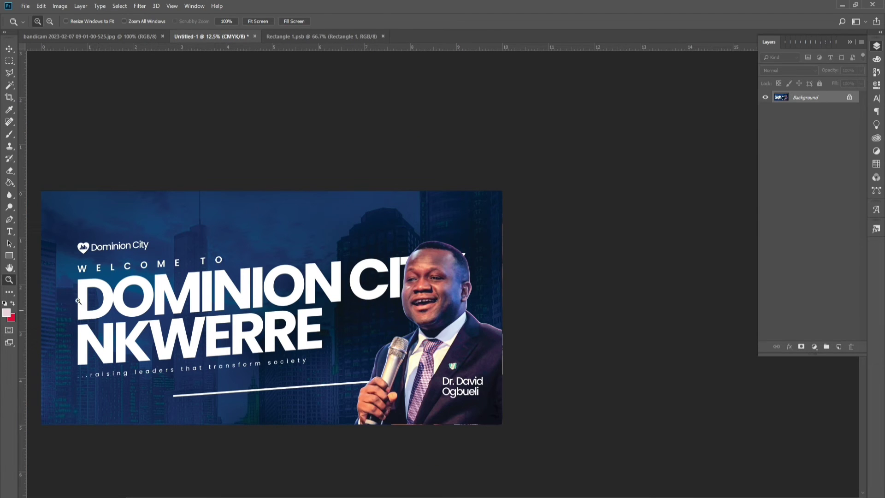
pyautogui.click(10, 267)
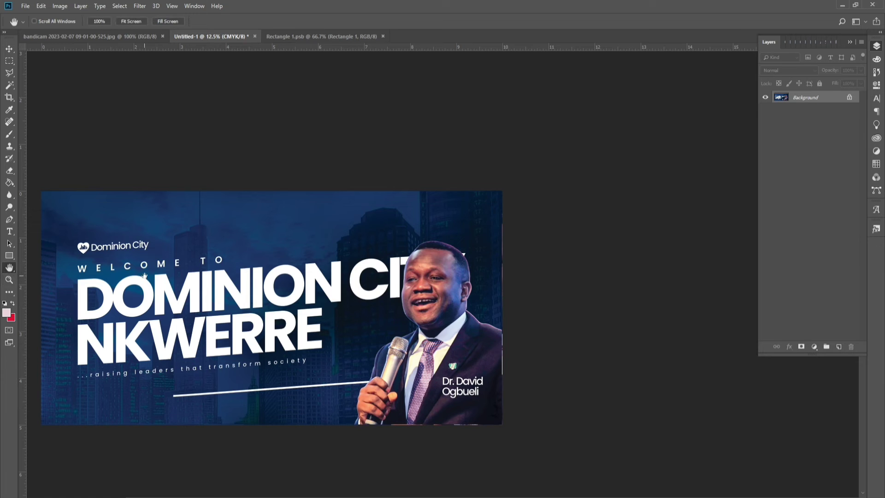
pyautogui.moveTo(144, 276); pyautogui.dragTo(241, 269)
# Step: Turn on the document rulers and bring up Save As for the banner
pyautogui.hotkey('ctrl', 'r')
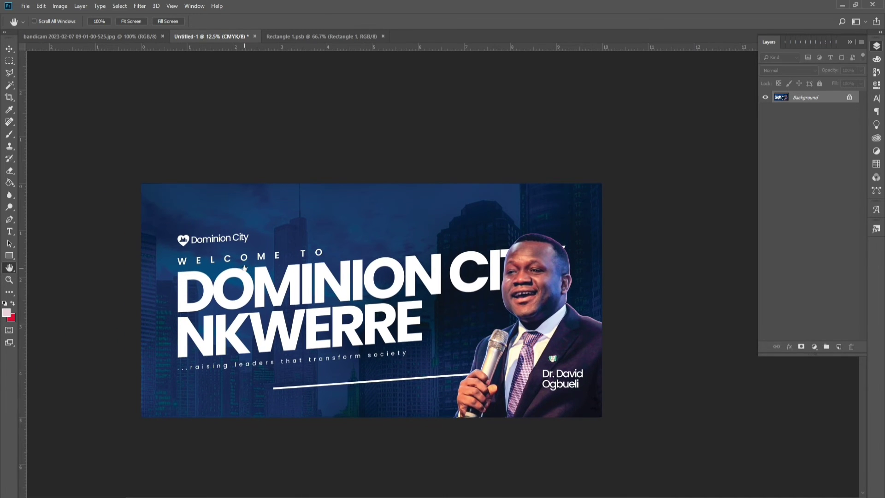
pyautogui.click(28, 6)
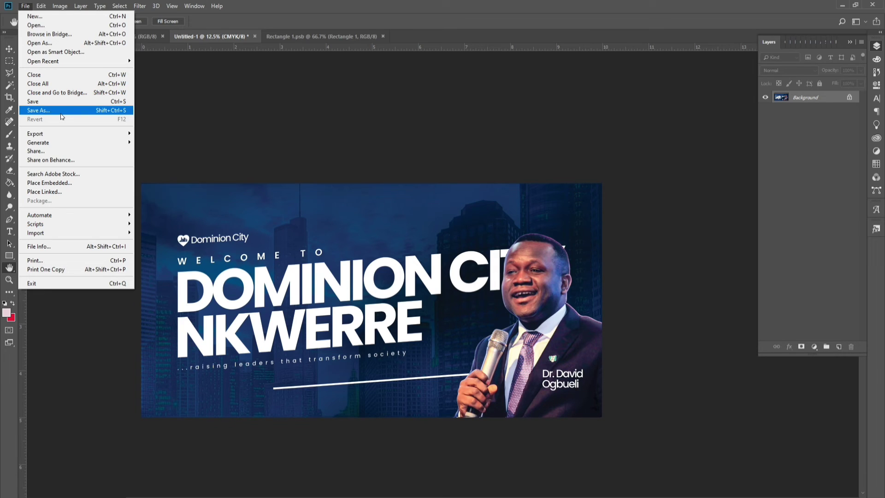
pyautogui.moveTo(89, 132)
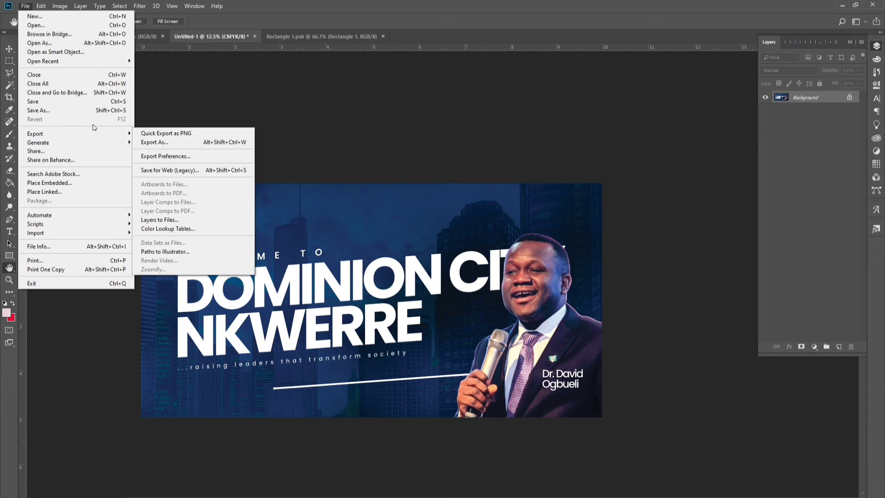
pyautogui.click(101, 111)
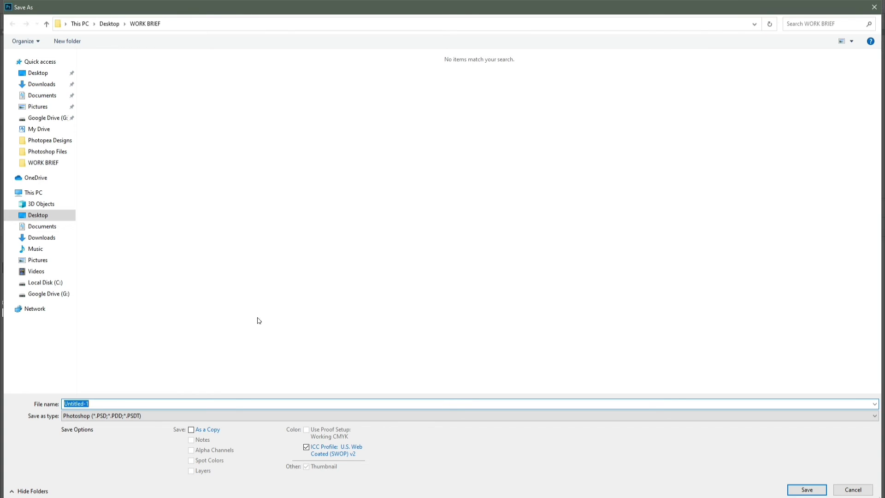
# Step: Save the banner as a JPEG named 'DC NKWERRE FLEX 10x5' in WORK BRIEF
pyautogui.click(212, 419)
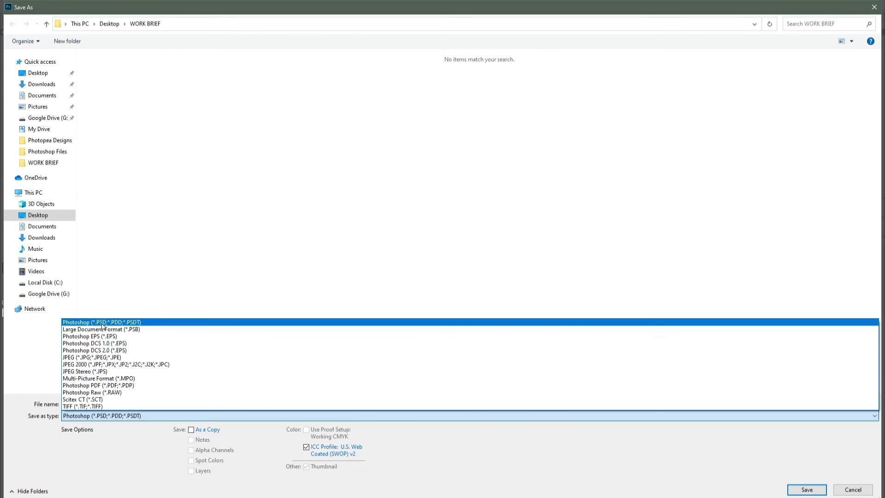
pyautogui.click(97, 357)
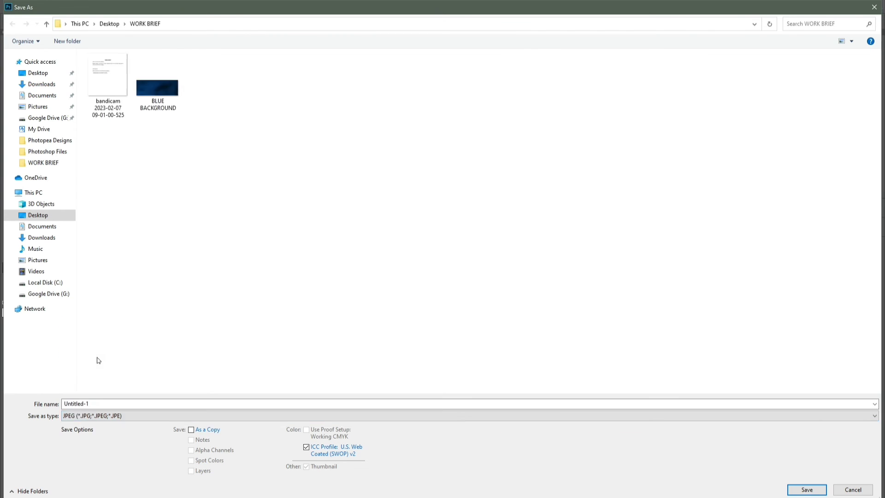
pyautogui.click(99, 404)
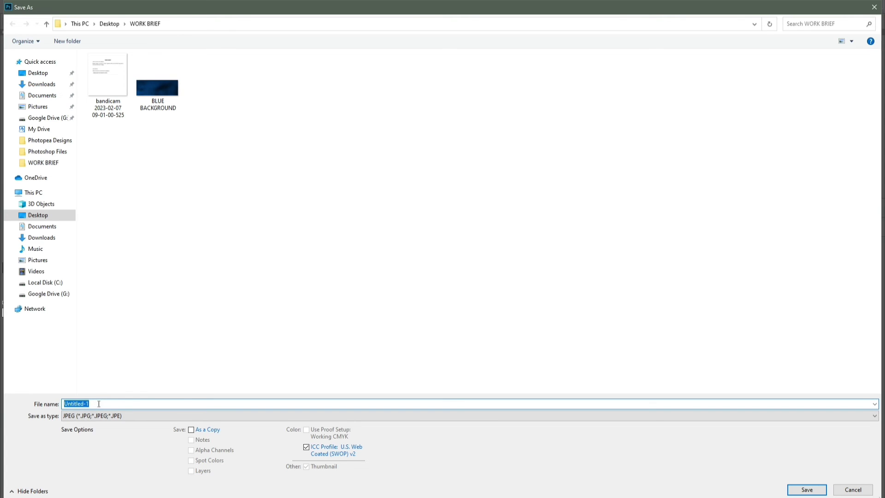
pyautogui.write('DC NKWER')
pyautogui.write('RE F')
pyautogui.write('LEX ')
pyautogui.write('!)X%')
pyautogui.press('BackSpace')
pyautogui.press('BackSpace')
pyautogui.press('BackSpace')
pyautogui.write('0x5')
pyautogui.click(804, 490)
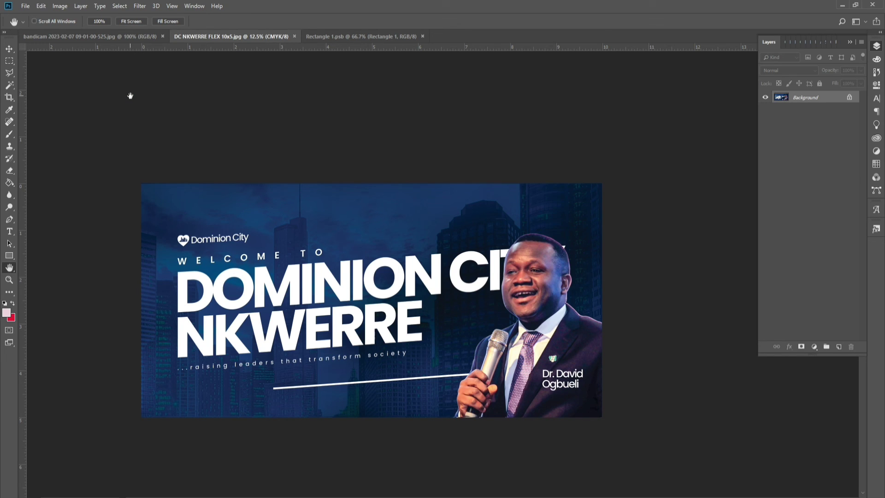
pyautogui.click(129, 40)
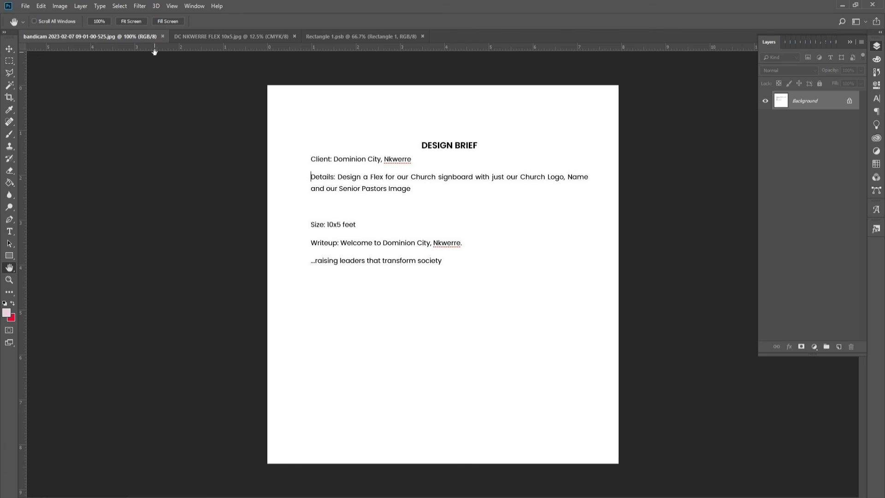
pyautogui.click(190, 39)
pyautogui.press('z')
pyautogui.click(194, 290)
pyautogui.click(316, 315)
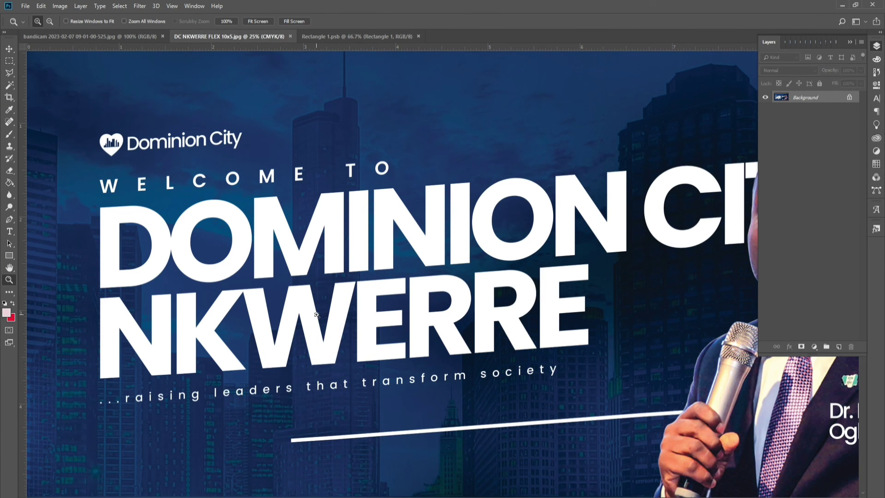
pyautogui.keyDown('alt'); pyautogui.click(316, 314); pyautogui.keyUp('alt')
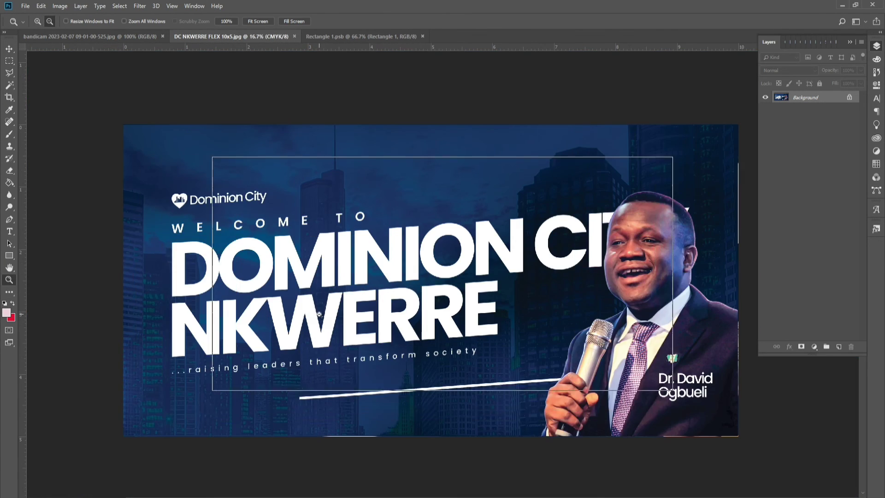
pyautogui.keyDown('alt'); pyautogui.click(318, 314); pyautogui.keyUp('alt')
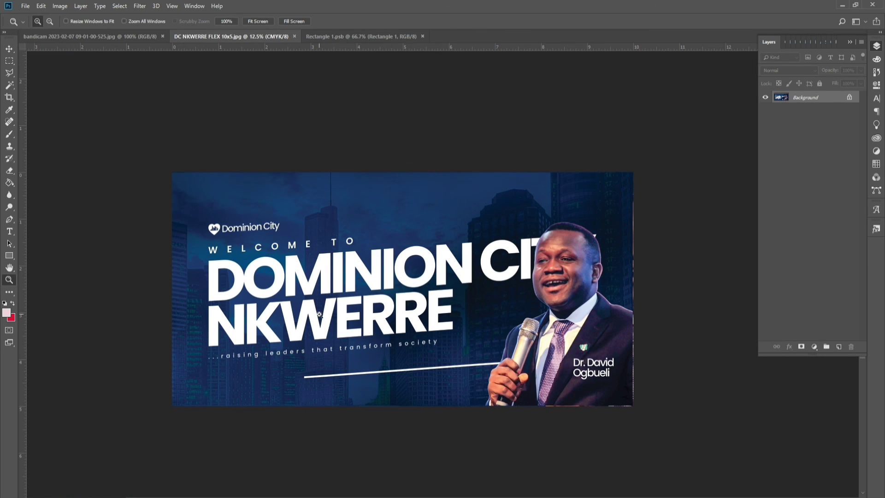